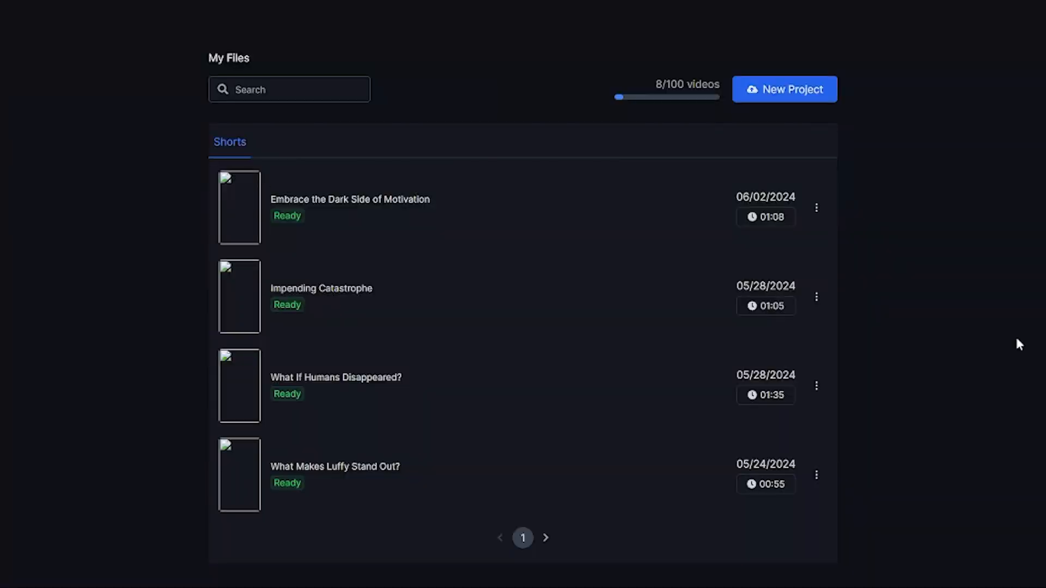
Start a new project, generate its script from the copied prompt for a 60 second short video, and accept the script.
{"action": "left_click", "coordinate": [787, 95]}
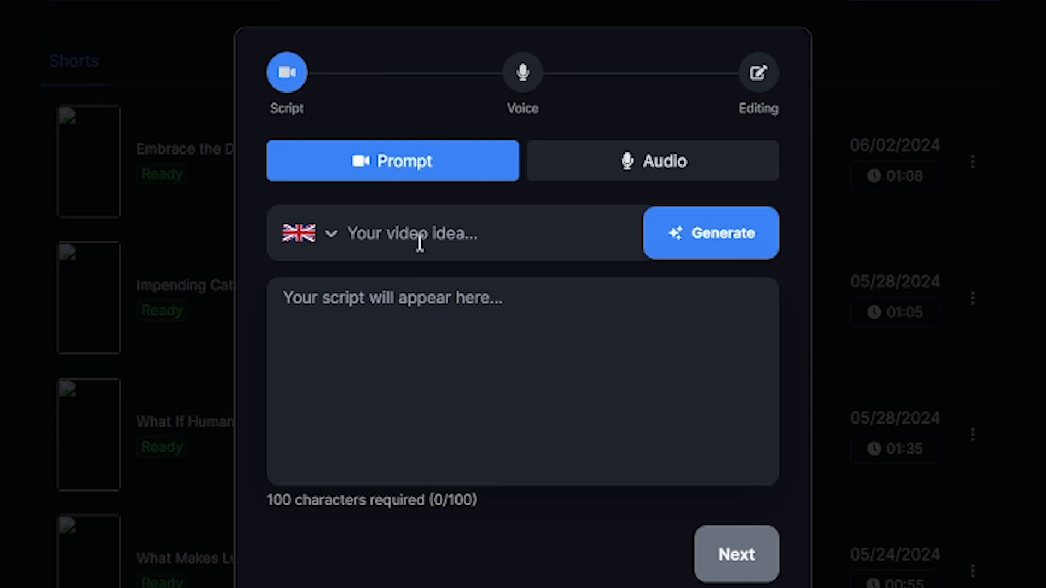
{"action": "left_click", "coordinate": [443, 240]}
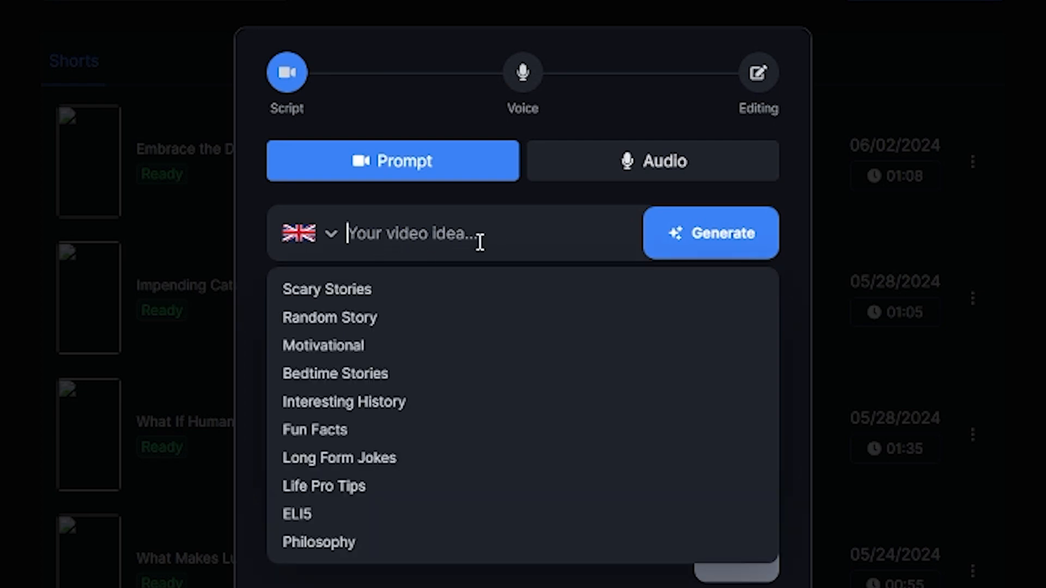
{"action": "left_click", "coordinate": [804, 406]}
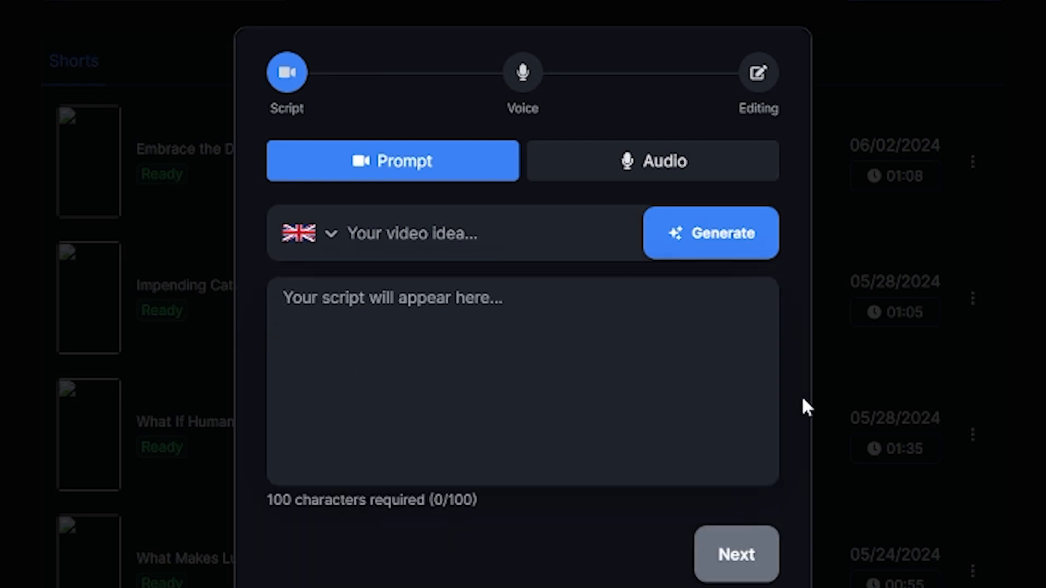
{"action": "right_click", "coordinate": [415, 240]}
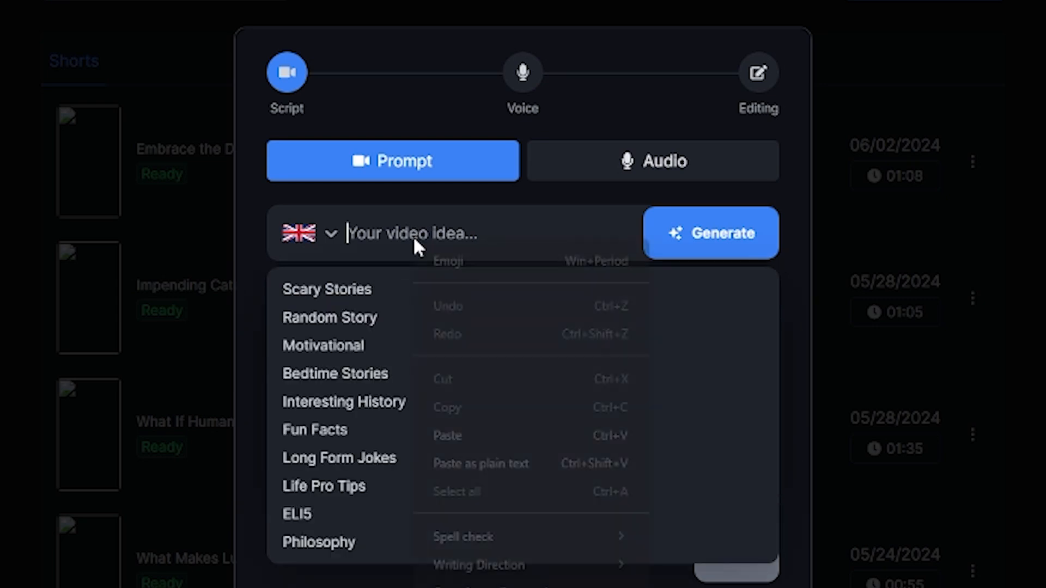
{"action": "left_click", "coordinate": [453, 436]}
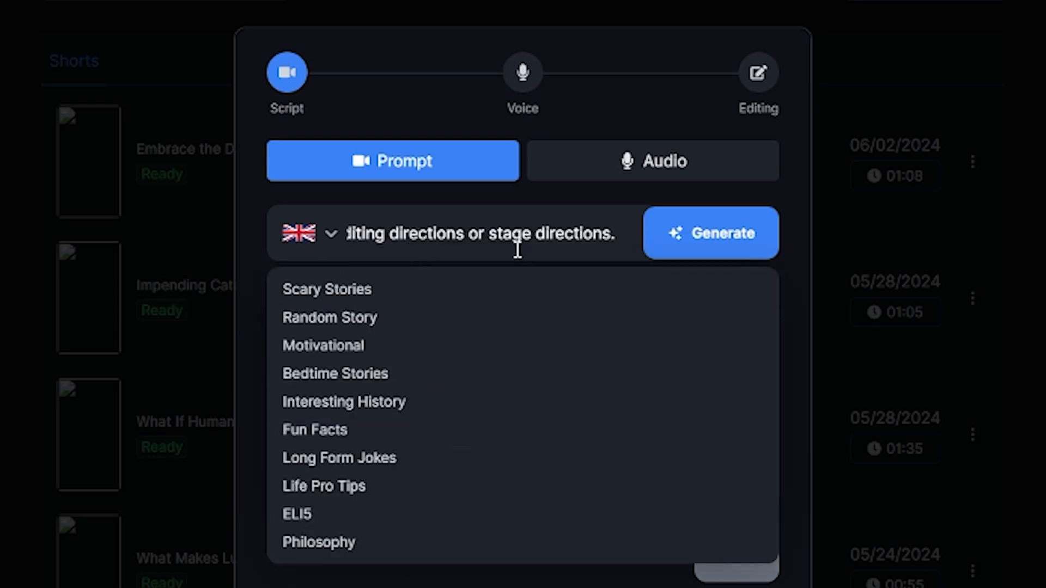
{"action": "left_click", "coordinate": [664, 249]}
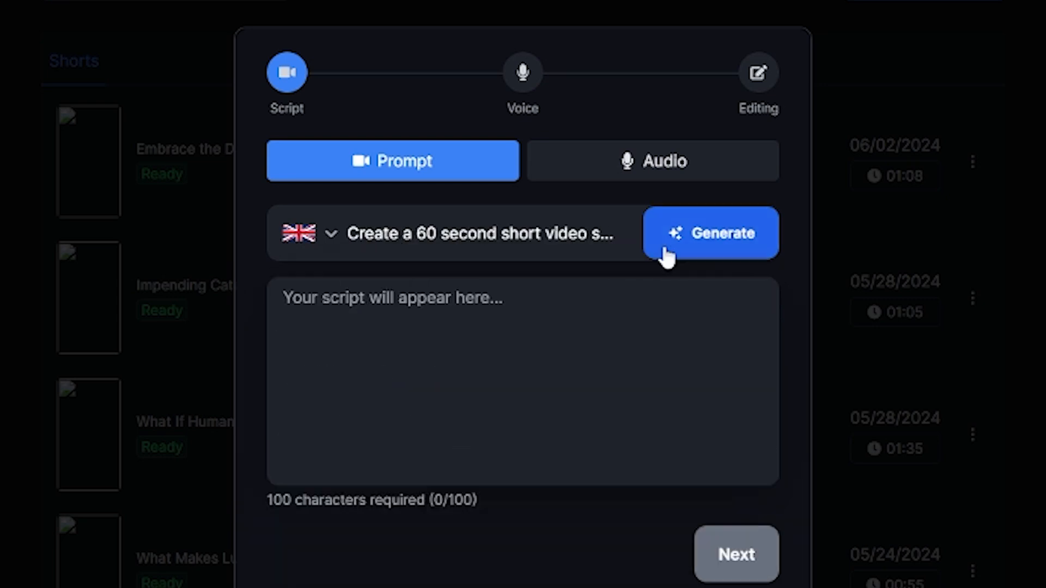
{"action": "left_click", "coordinate": [663, 249]}
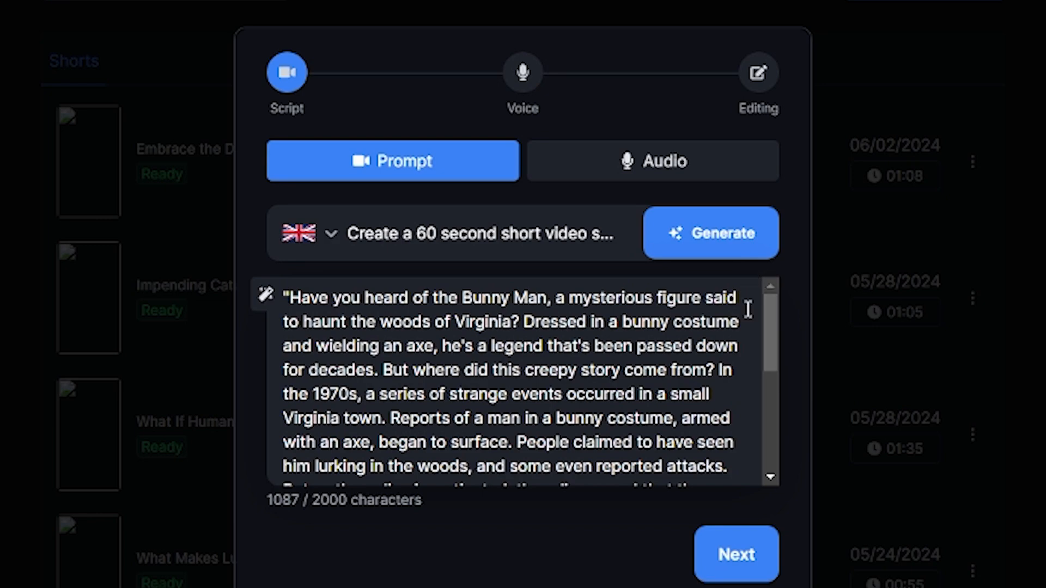
{"action": "mouse_move", "coordinate": [774, 324]}
{"action": "left_mouse_down"}
{"action": "mouse_move", "coordinate": [789, 462]}
{"action": "mouse_move", "coordinate": [774, 430]}
{"action": "mouse_move", "coordinate": [786, 327]}
{"action": "left_mouse_up"}
{"action": "scroll", "coordinate": [522, 402], "scroll_direction": "down", "scroll_amount": 5}
{"action": "left_click", "coordinate": [708, 566]}
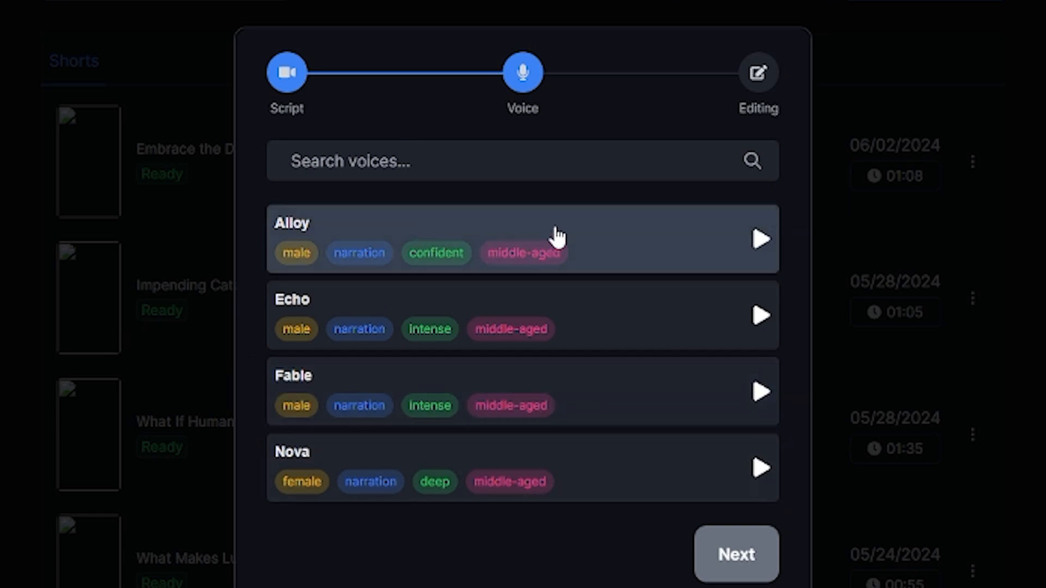
Look through the available voices and choose the Adam narration voice for the video.
{"action": "scroll", "coordinate": [558, 237], "scroll_direction": "down", "scroll_amount": 20}
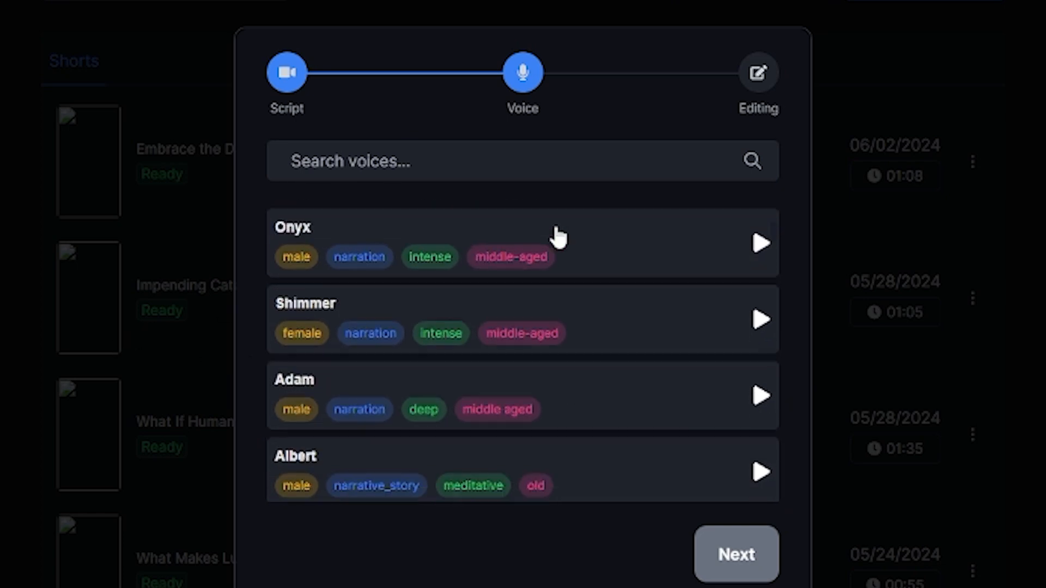
{"action": "scroll", "coordinate": [558, 237], "scroll_direction": "down", "scroll_amount": 12}
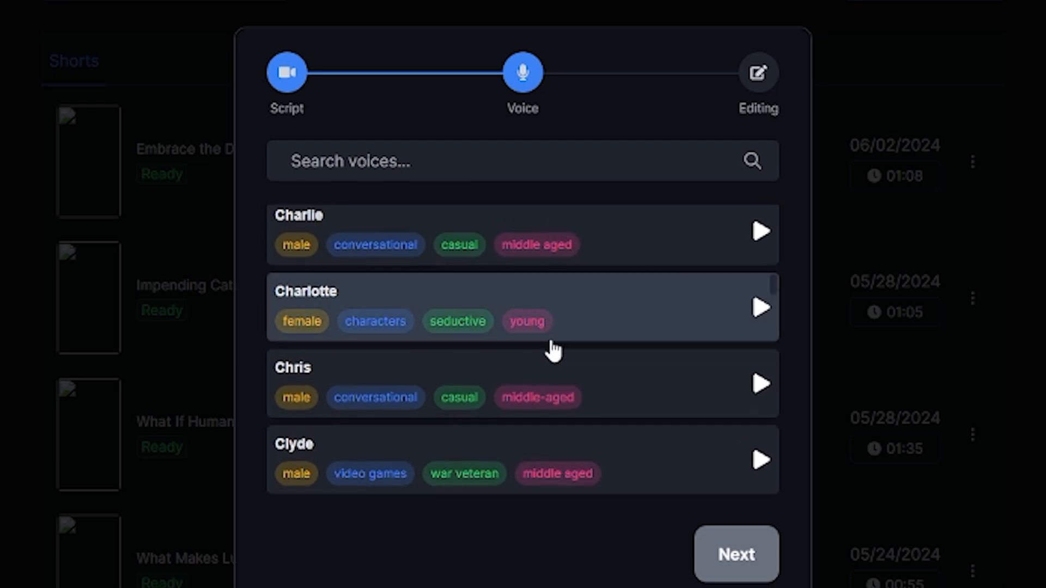
{"action": "scroll", "coordinate": [411, 384], "scroll_direction": "up", "scroll_amount": 10}
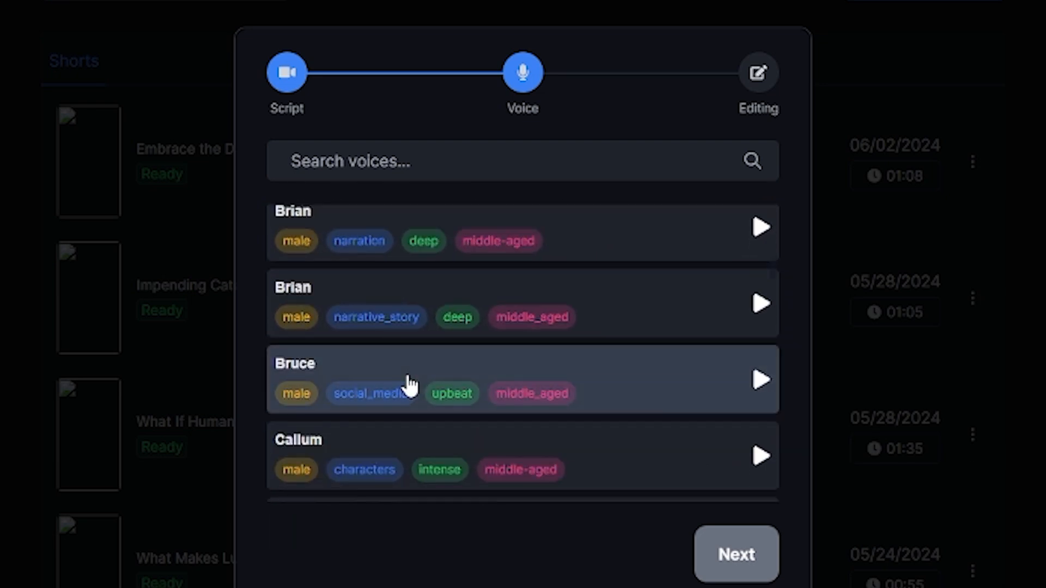
{"action": "scroll", "coordinate": [400, 381], "scroll_direction": "up", "scroll_amount": 5}
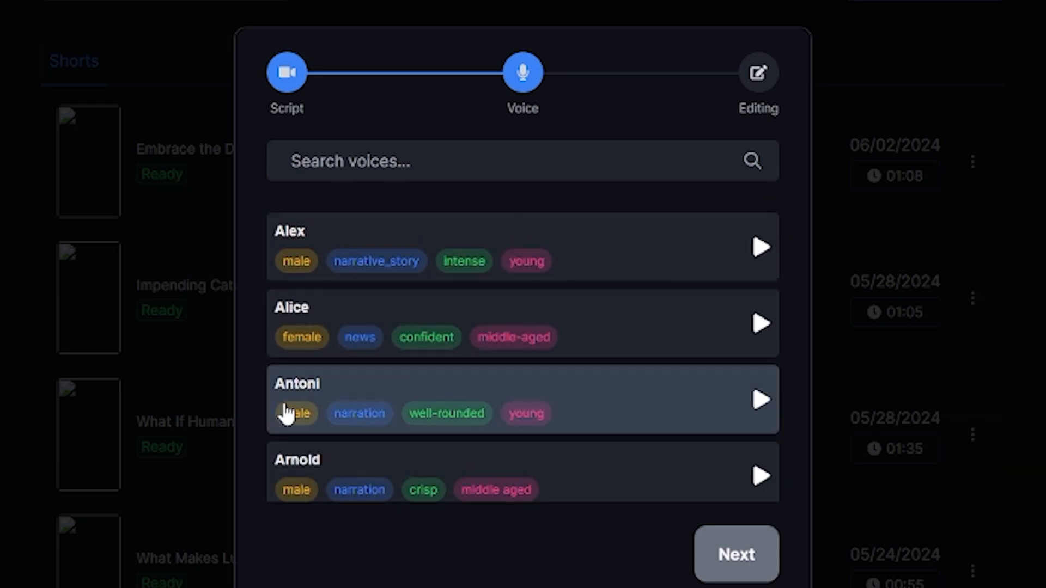
{"action": "scroll", "coordinate": [768, 409], "scroll_direction": "up", "scroll_amount": 3}
{"action": "left_click", "coordinate": [760, 417]}
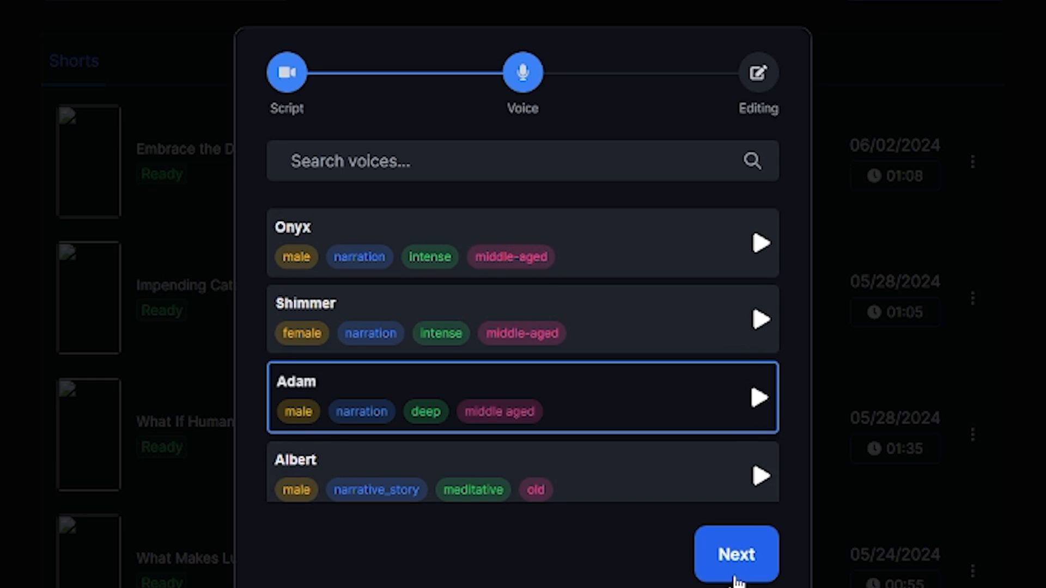
{"action": "left_click", "coordinate": [736, 566]}
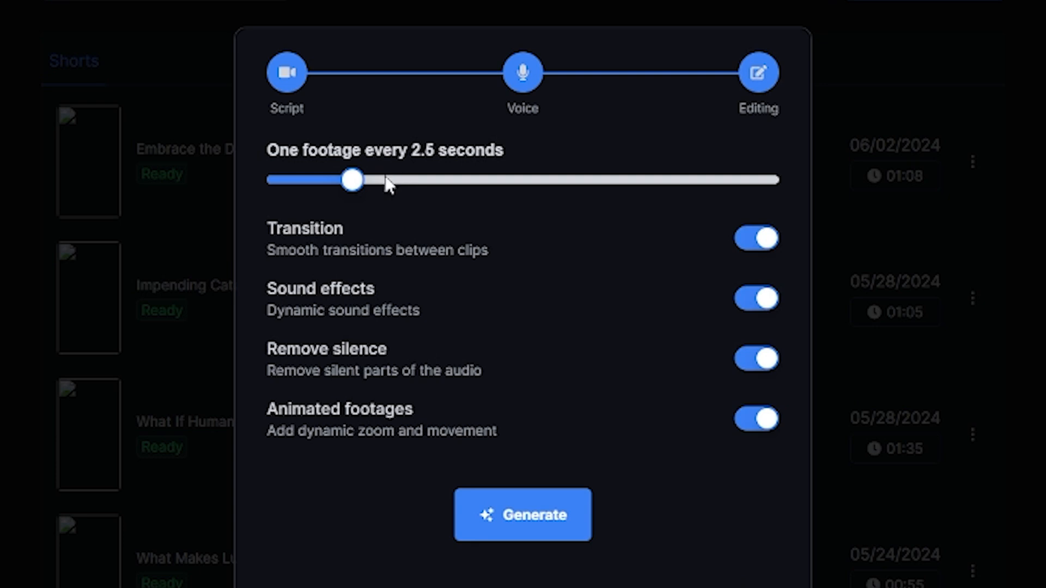
Set one footage every 2 seconds, keep transition, sound effects, remove silence and animated footages enabled, and generate the video.
{"action": "left_click_drag", "start_coordinate": [353, 182], "coordinate": [301, 187]}
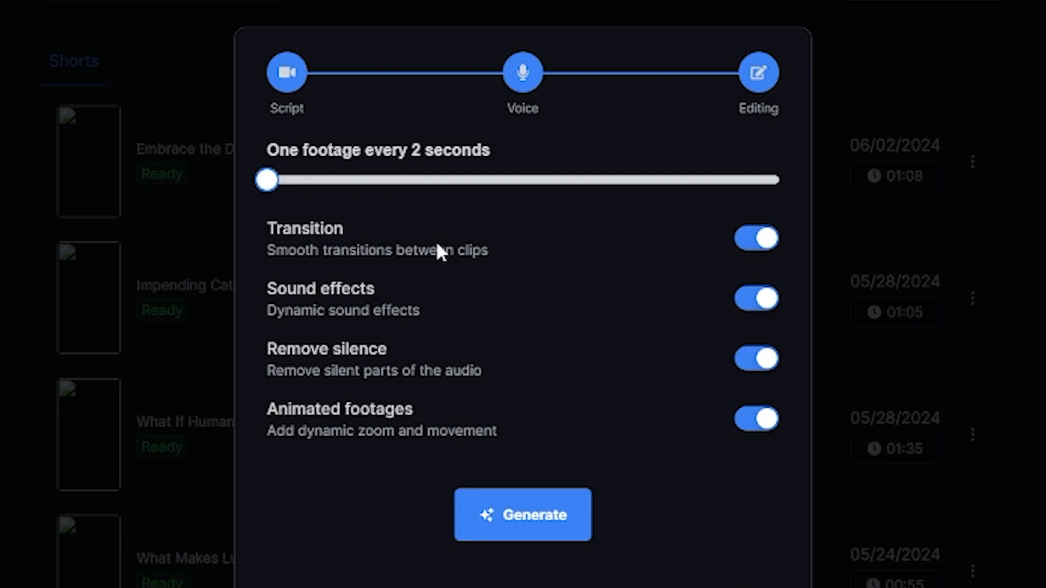
{"action": "left_click", "coordinate": [756, 243]}
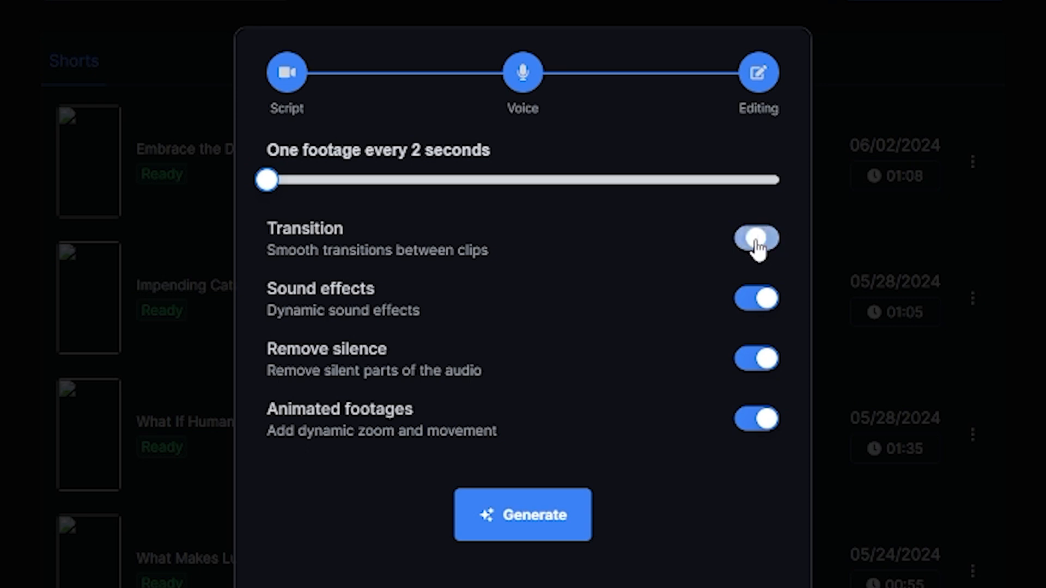
{"action": "left_click", "coordinate": [756, 245]}
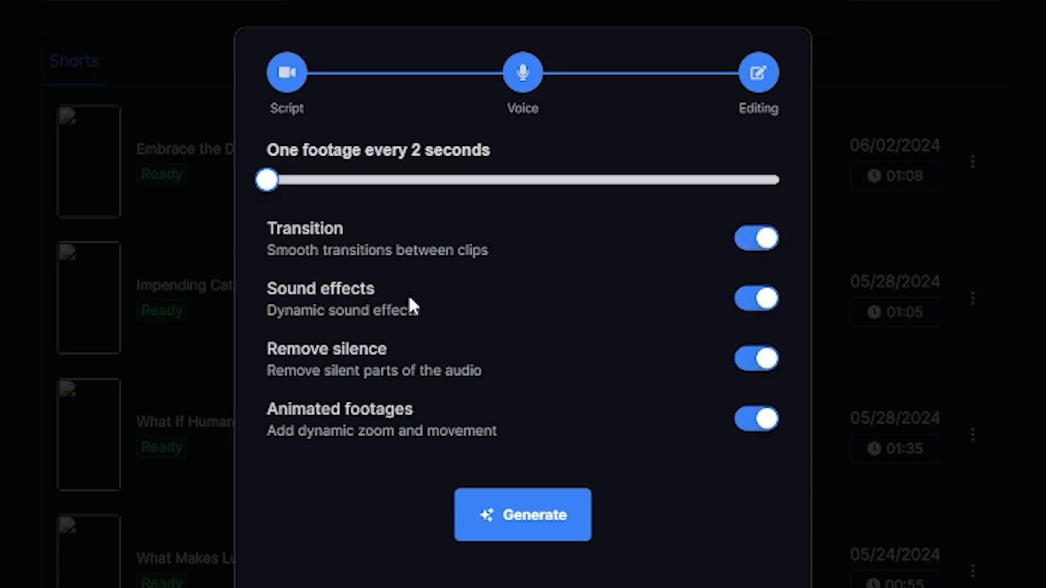
{"action": "left_click", "coordinate": [759, 309]}
{"action": "left_click", "coordinate": [759, 310]}
{"action": "left_click", "coordinate": [768, 360]}
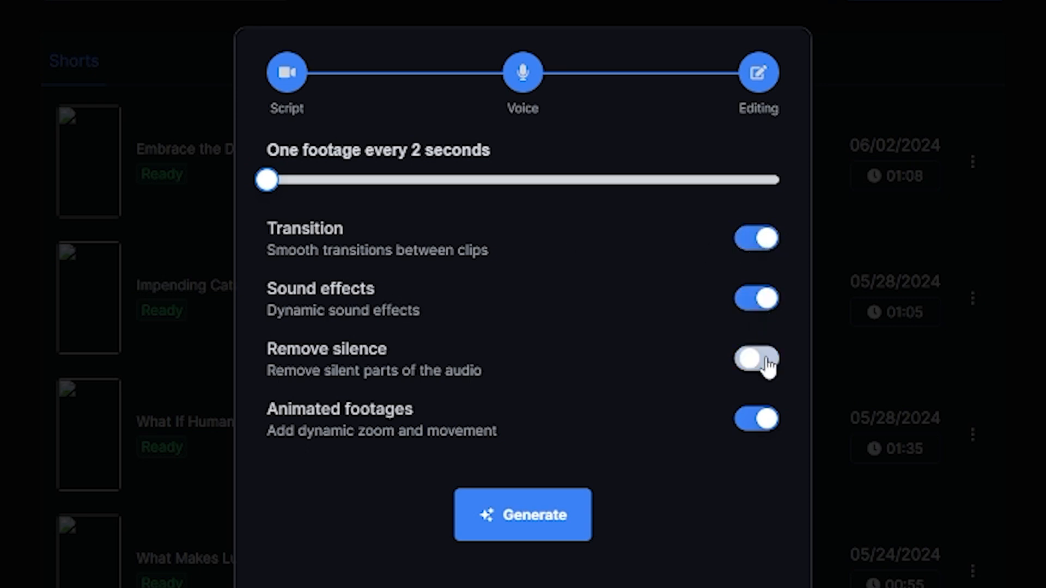
{"action": "left_click", "coordinate": [767, 360]}
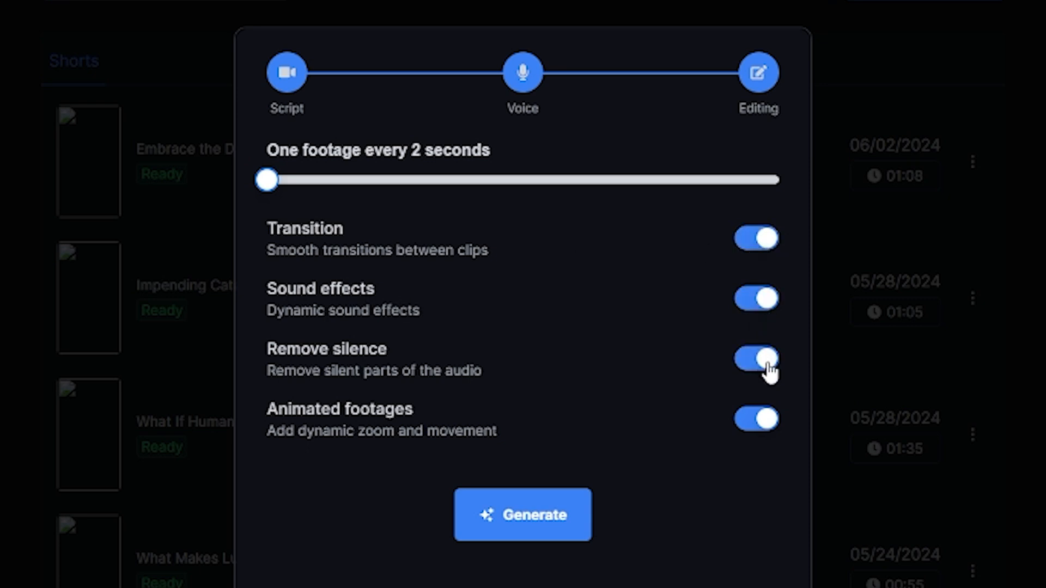
{"action": "left_click", "coordinate": [759, 432]}
{"action": "left_click", "coordinate": [759, 433]}
{"action": "left_click", "coordinate": [523, 515]}
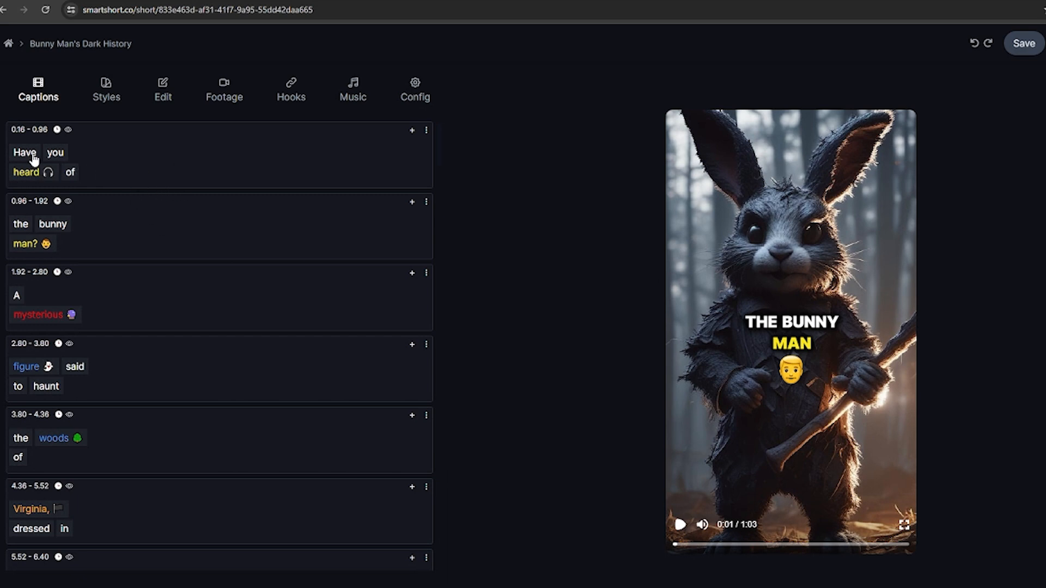
Hide the "the bunny man?" caption and show it again.
{"action": "left_click", "coordinate": [69, 203]}
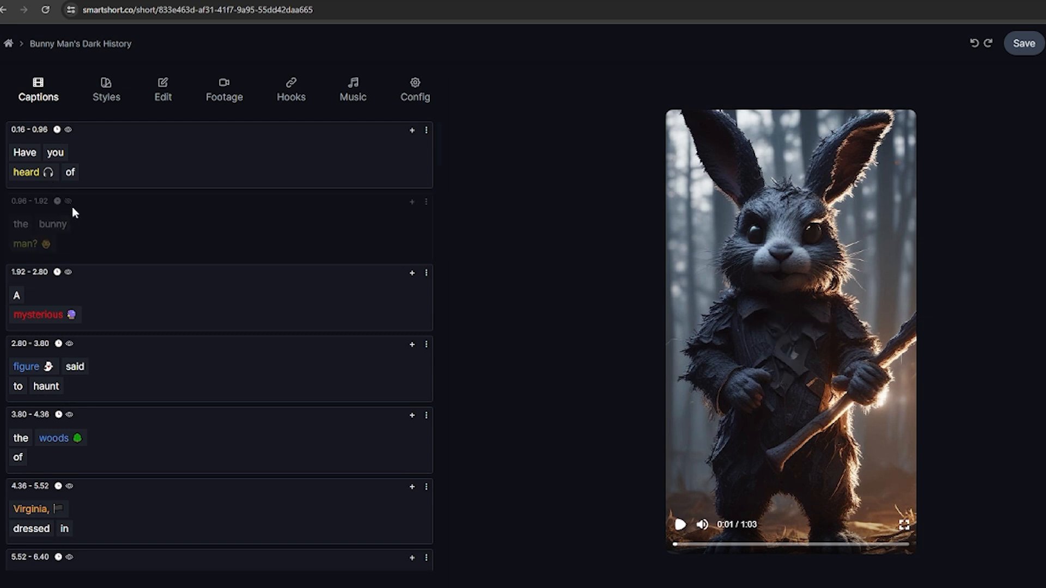
{"action": "left_click", "coordinate": [68, 202]}
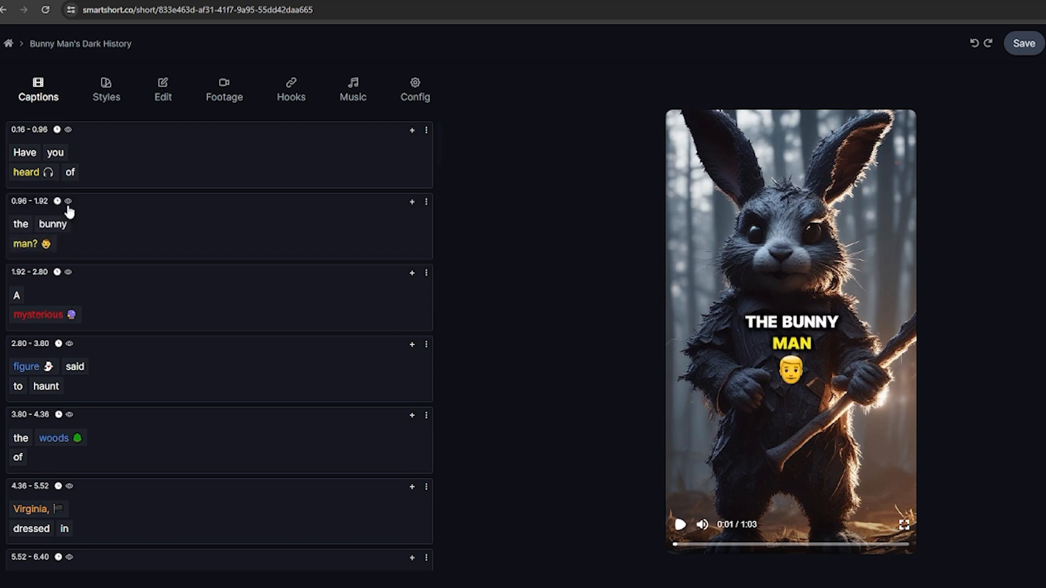
Look through the caption style presets and the subtitle animation and color options.
{"action": "left_click", "coordinate": [107, 94]}
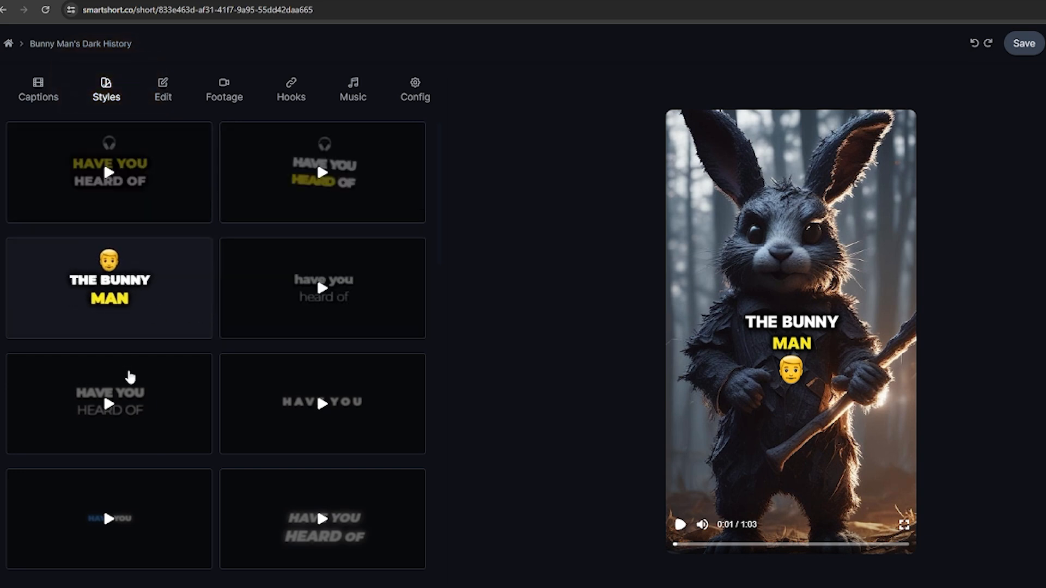
{"action": "scroll", "coordinate": [329, 419], "scroll_direction": "down", "scroll_amount": 2}
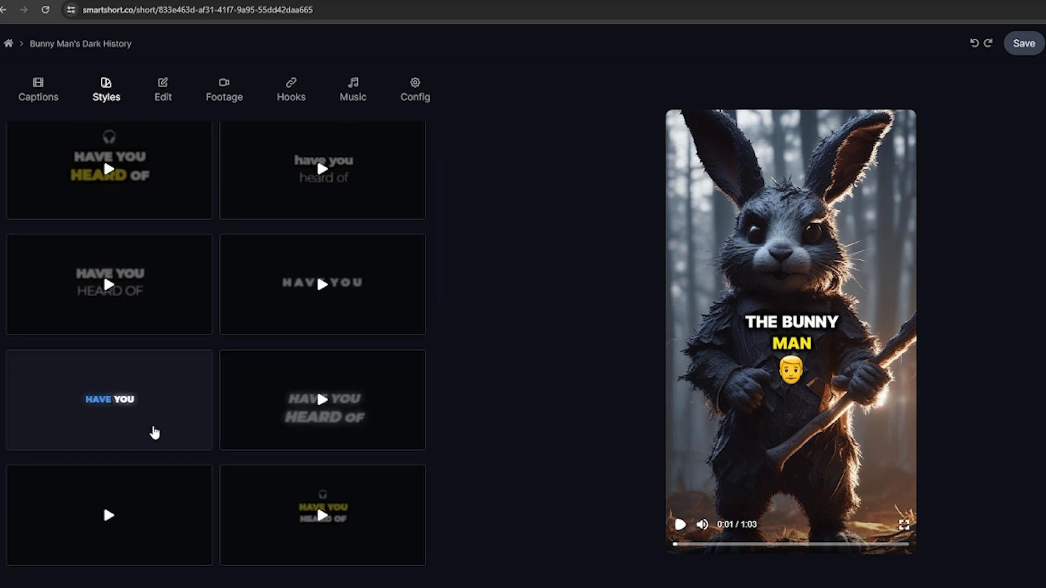
{"action": "left_click", "coordinate": [160, 96]}
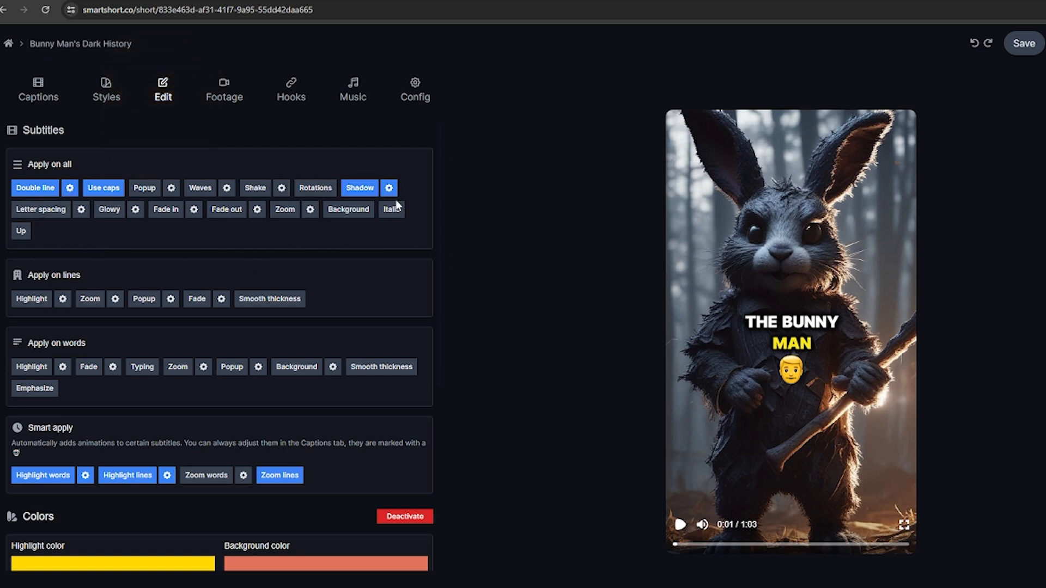
Replace the image of the first footage segment with a new AI Broll image generated from its existing prompt.
{"action": "left_click", "coordinate": [221, 104]}
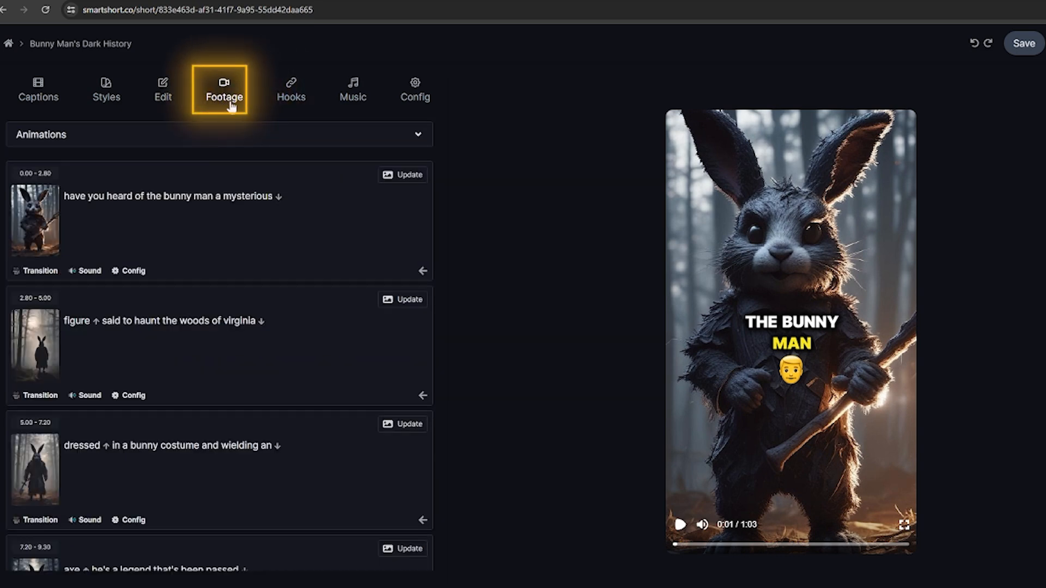
{"action": "left_click", "coordinate": [402, 175]}
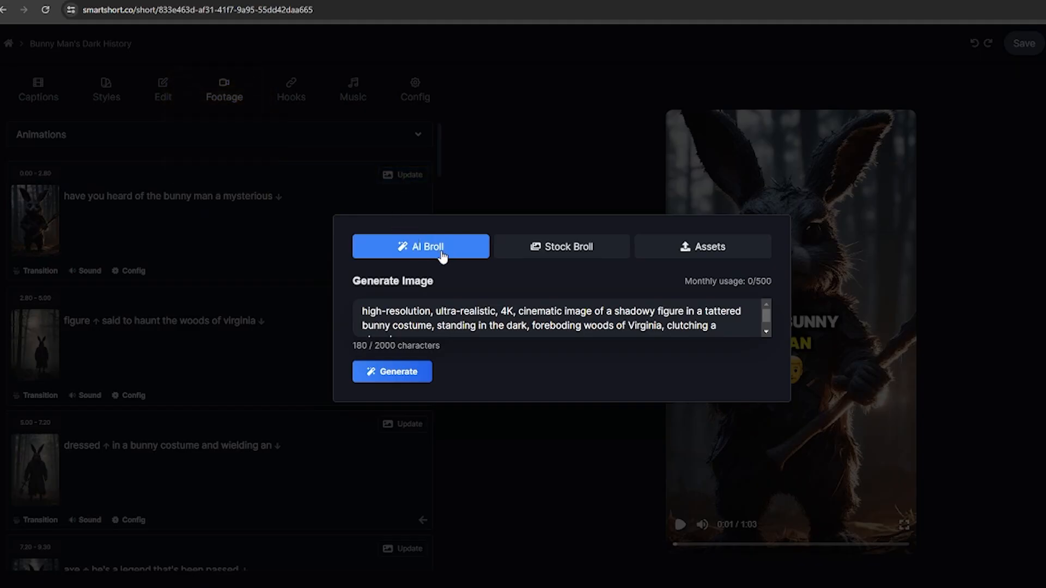
{"action": "left_click", "coordinate": [406, 371]}
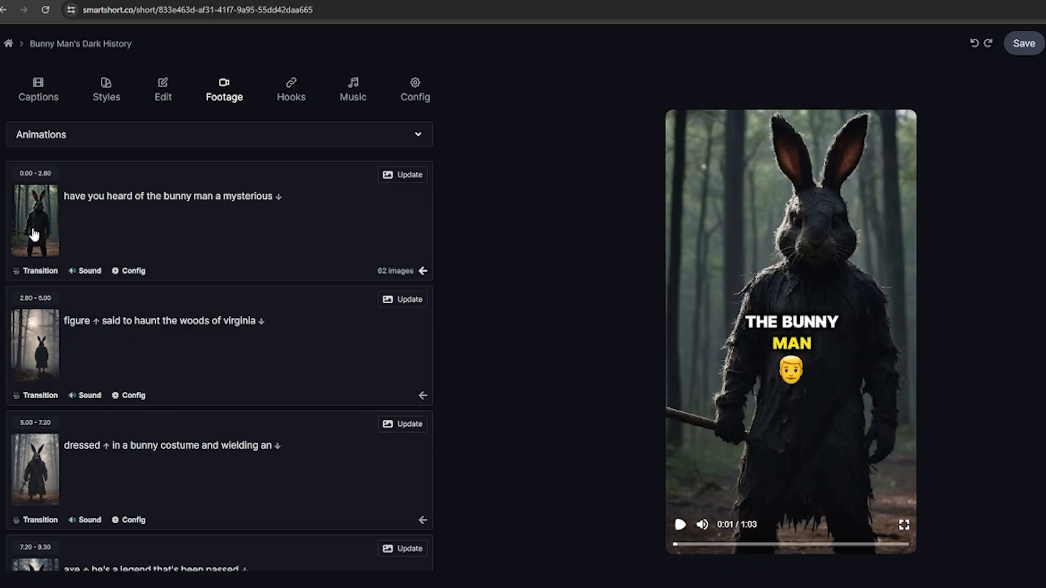
Browse the background music library, choose Blade Runner 2049 as the track and save the short.
{"action": "left_click", "coordinate": [355, 98]}
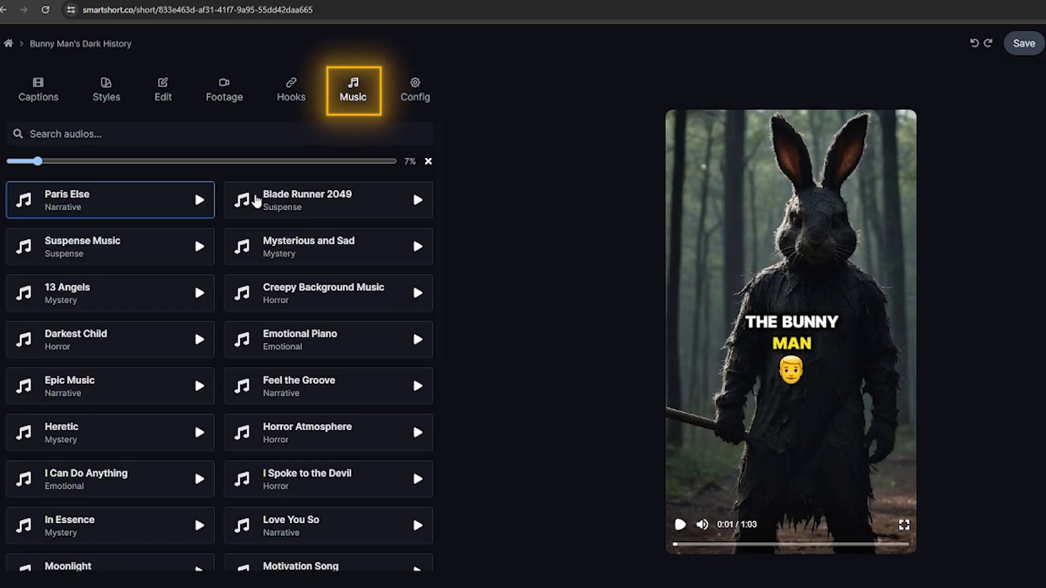
{"action": "scroll", "coordinate": [271, 229], "scroll_direction": "down", "scroll_amount": 7}
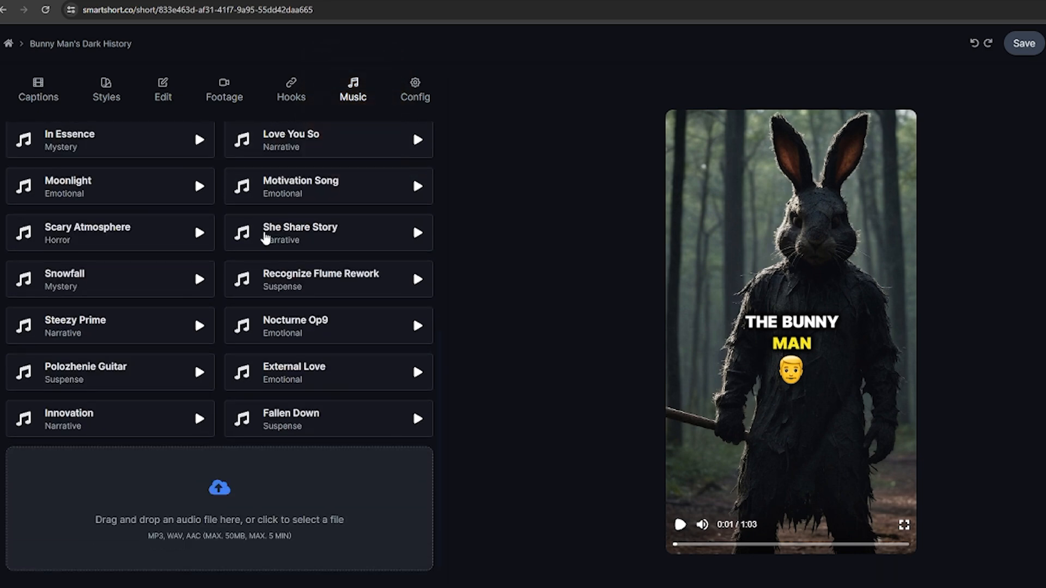
{"action": "scroll", "coordinate": [199, 342], "scroll_direction": "up", "scroll_amount": 8}
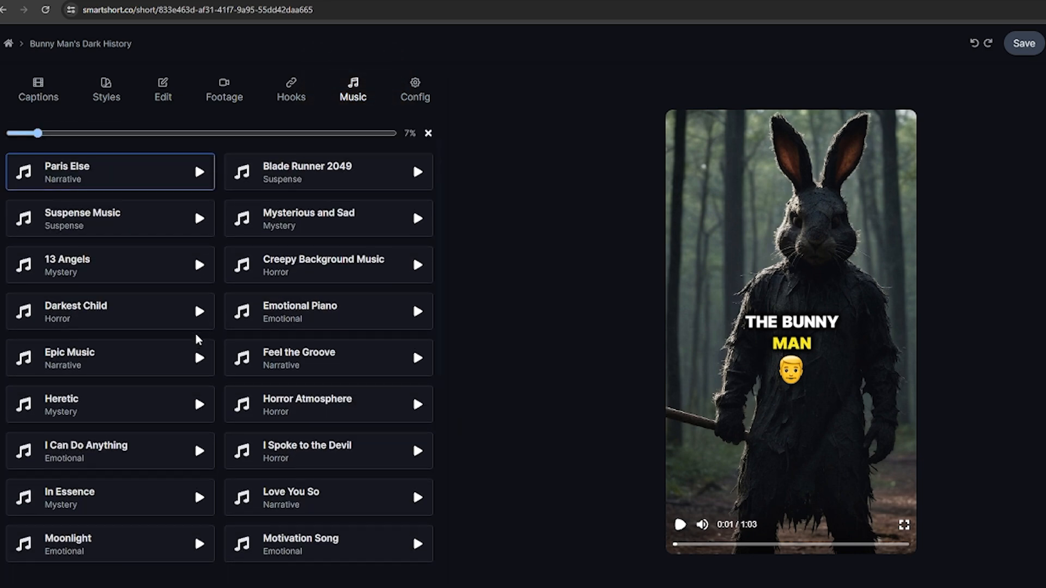
{"action": "scroll", "coordinate": [276, 322], "scroll_direction": "down", "scroll_amount": 6}
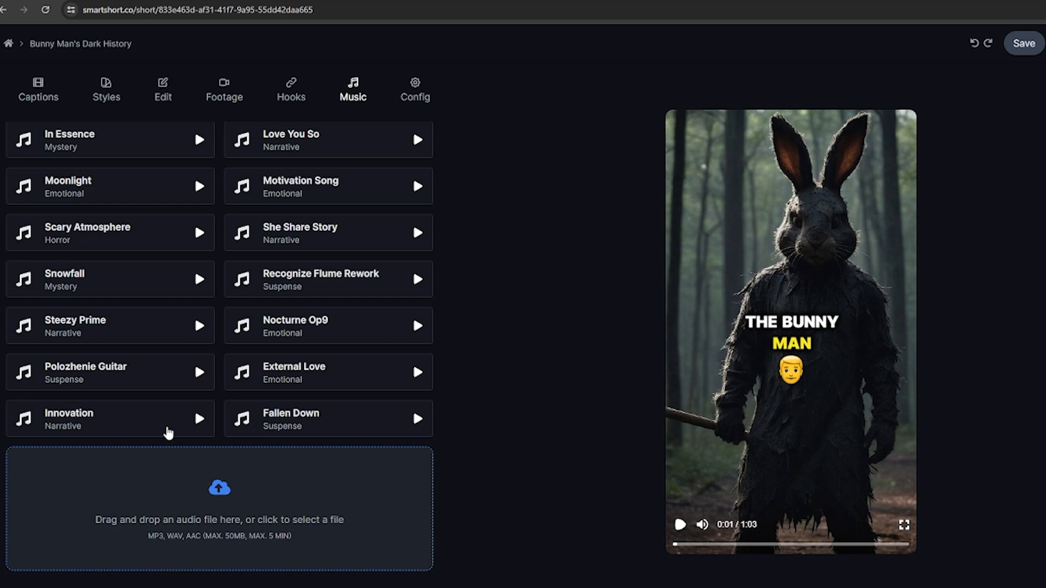
{"action": "scroll", "coordinate": [229, 327], "scroll_direction": "up", "scroll_amount": 8}
{"action": "left_click", "coordinate": [1017, 46]}
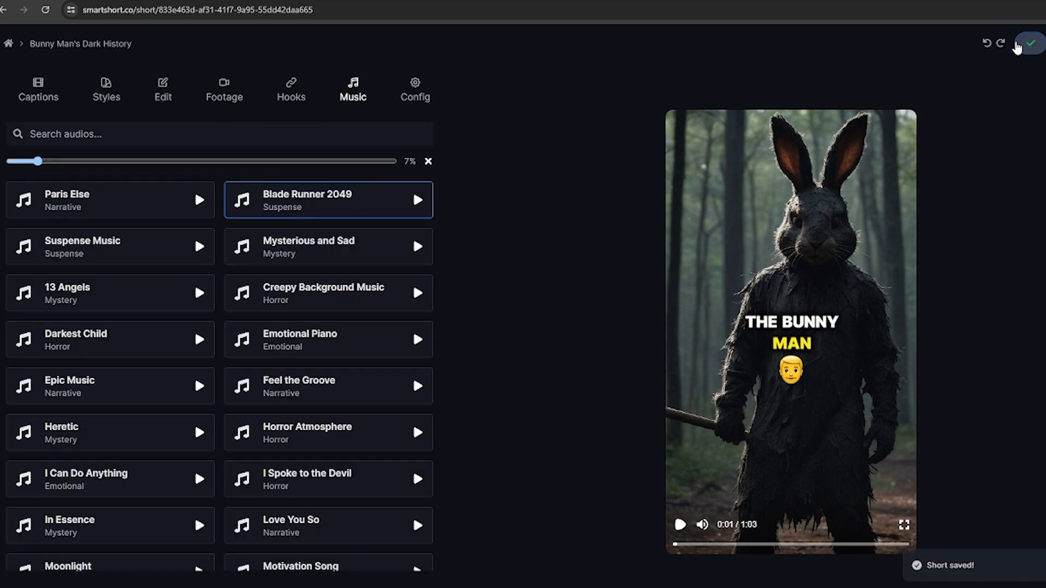
Set the background music to Paris Else and save the short.
{"action": "left_click", "coordinate": [145, 200]}
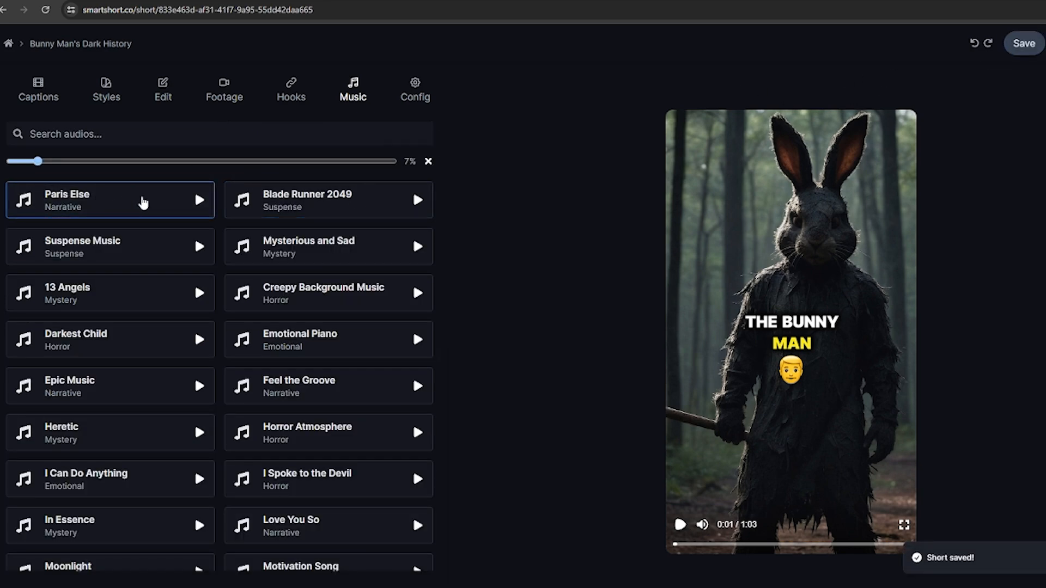
{"action": "left_click", "coordinate": [1017, 52]}
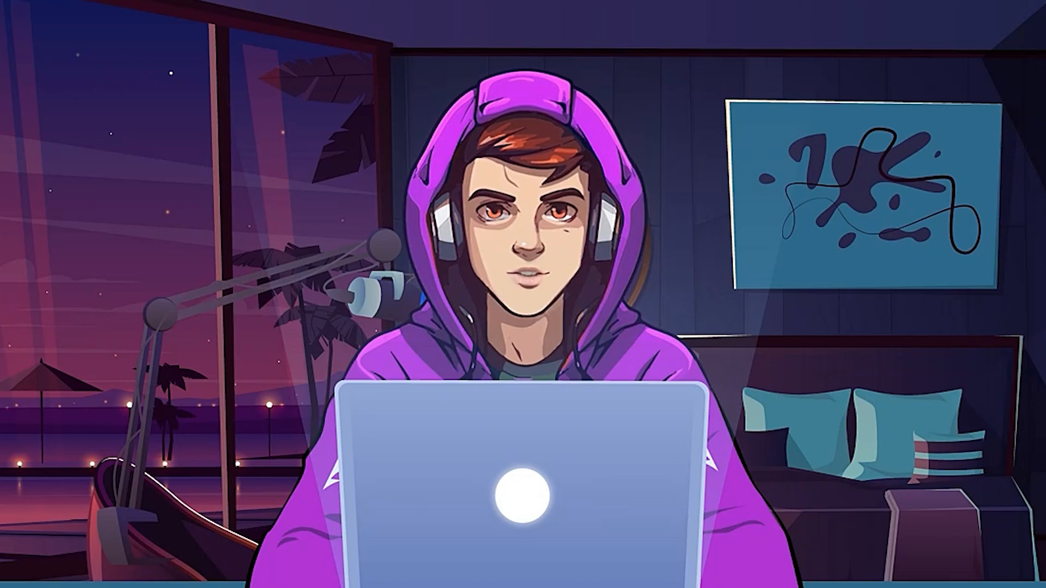